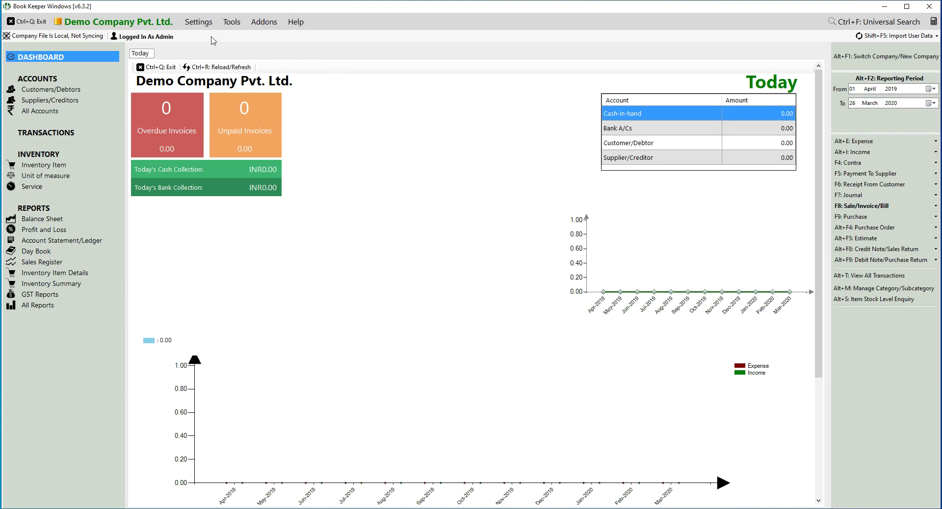
# Enable manufacturing in the company's details and save the altered company
pyautogui.click(197, 23)
pyautogui.click(201, 67)
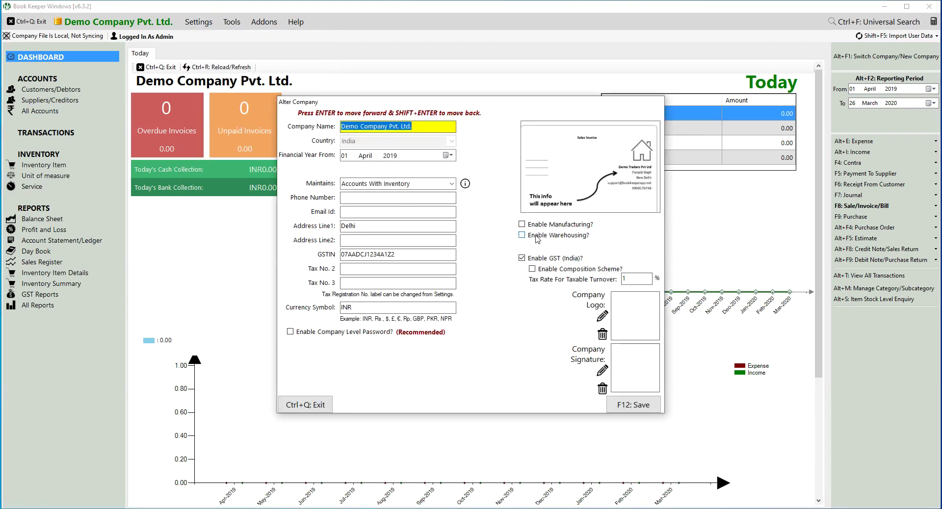
pyautogui.click(522, 225)
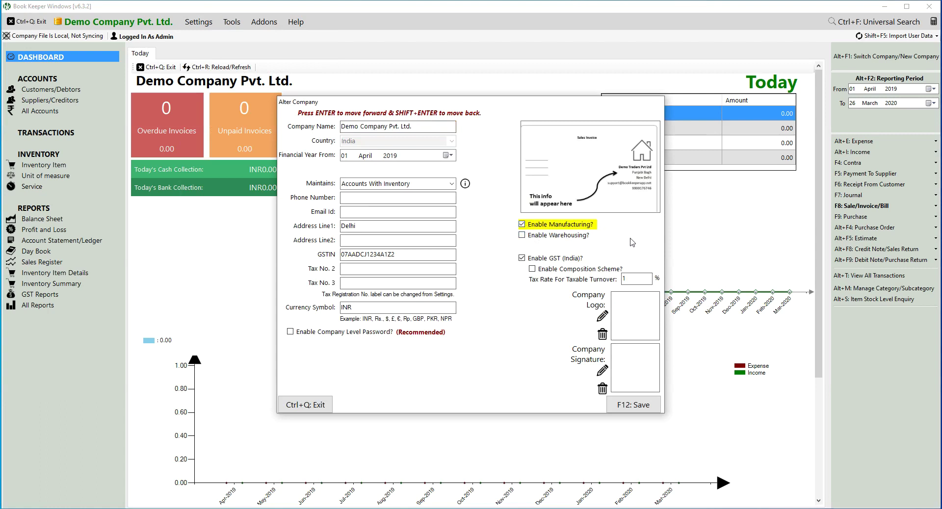
pyautogui.click(649, 406)
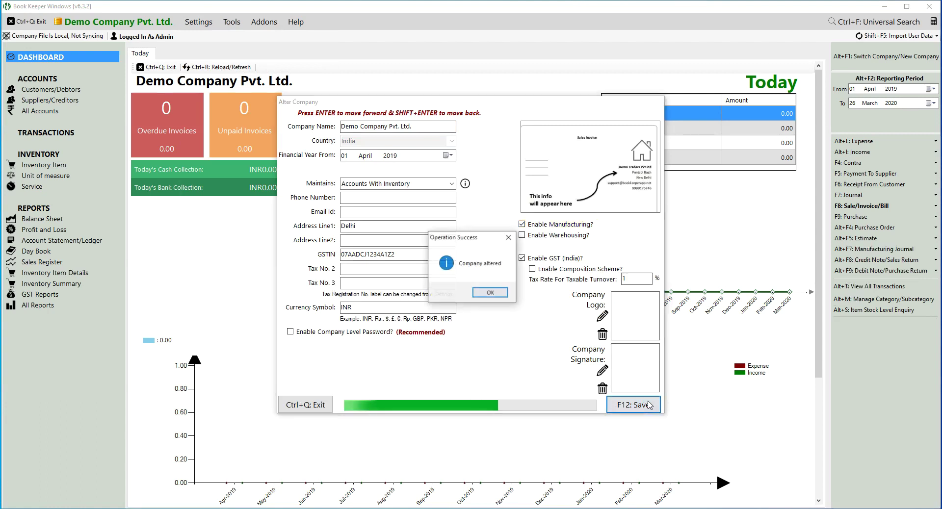
pyautogui.press('Return')
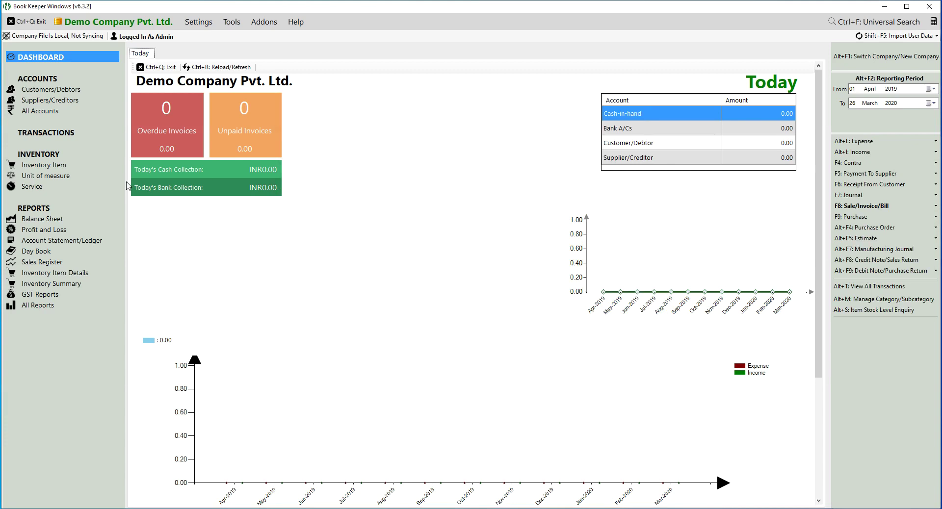
pyautogui.click(46, 132)
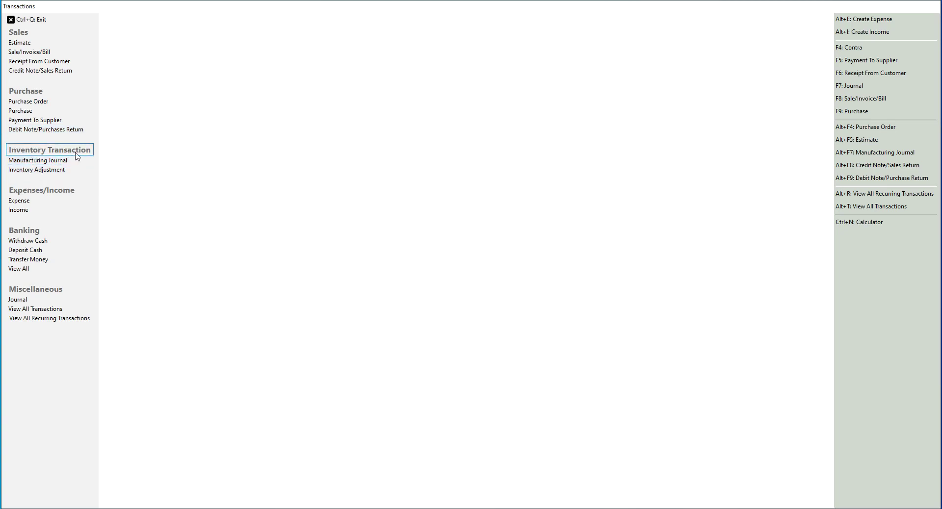
pyautogui.click(44, 162)
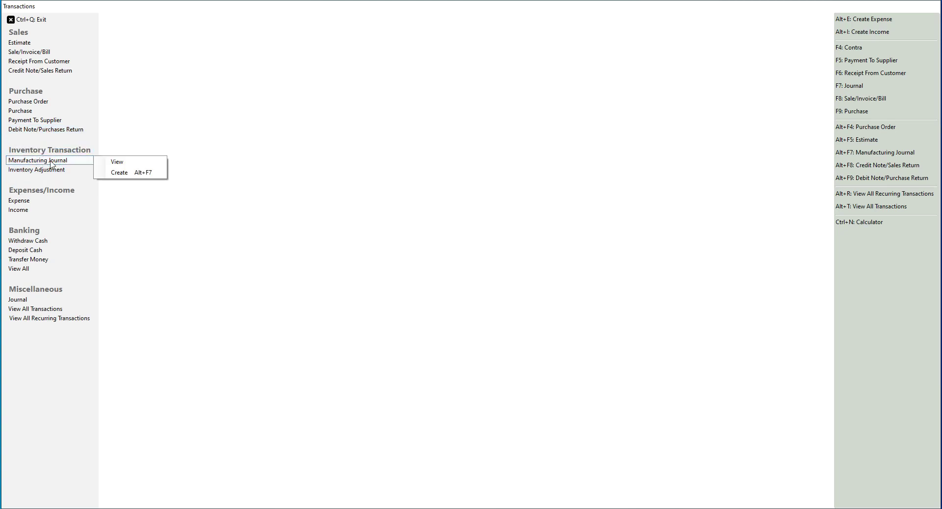
pyautogui.click(126, 173)
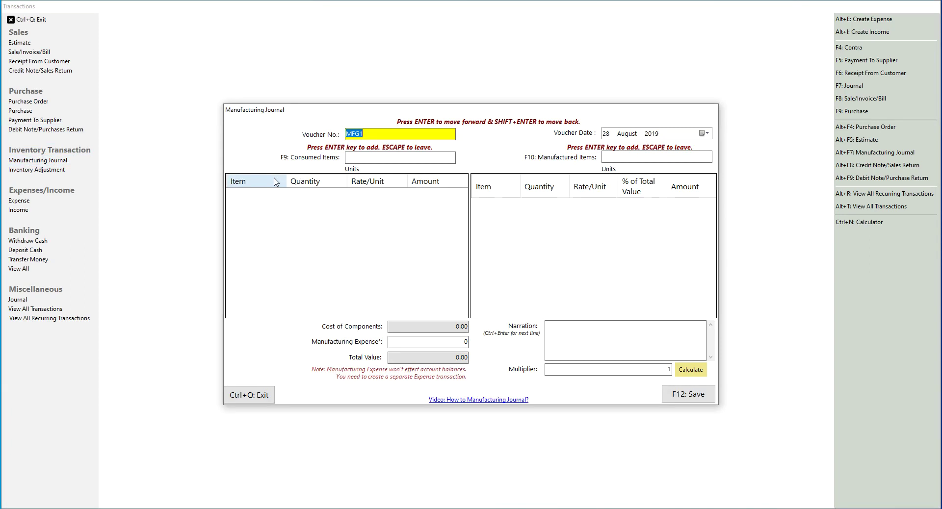
pyautogui.press('Return')
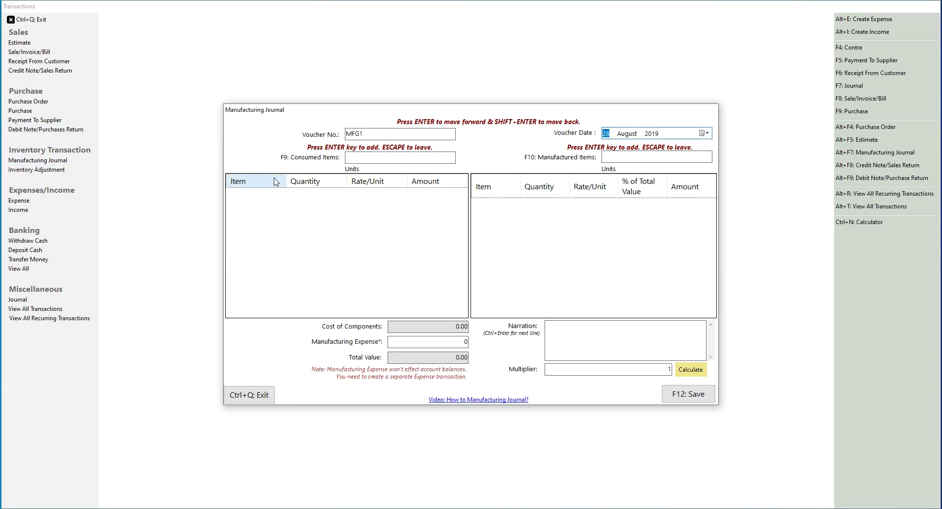
pyautogui.press('Return')
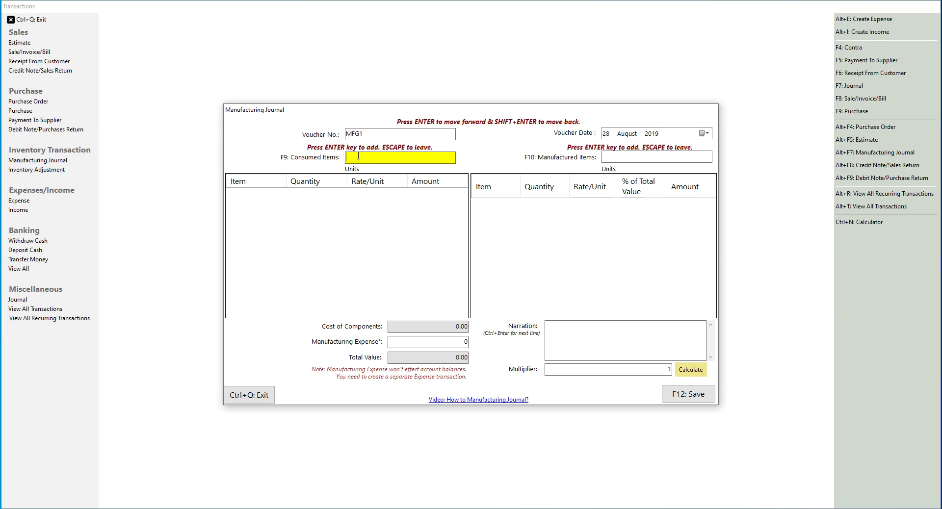
pyautogui.click(247, 392)
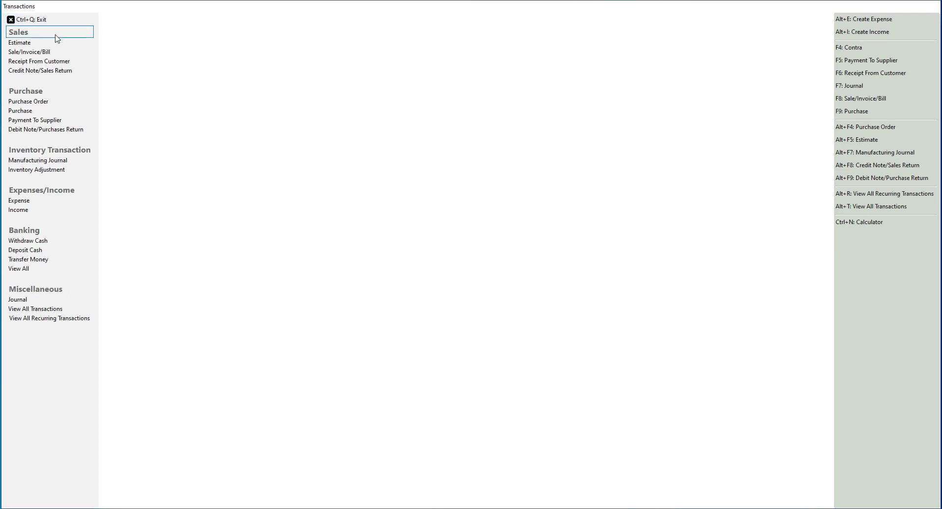
pyautogui.click(26, 21)
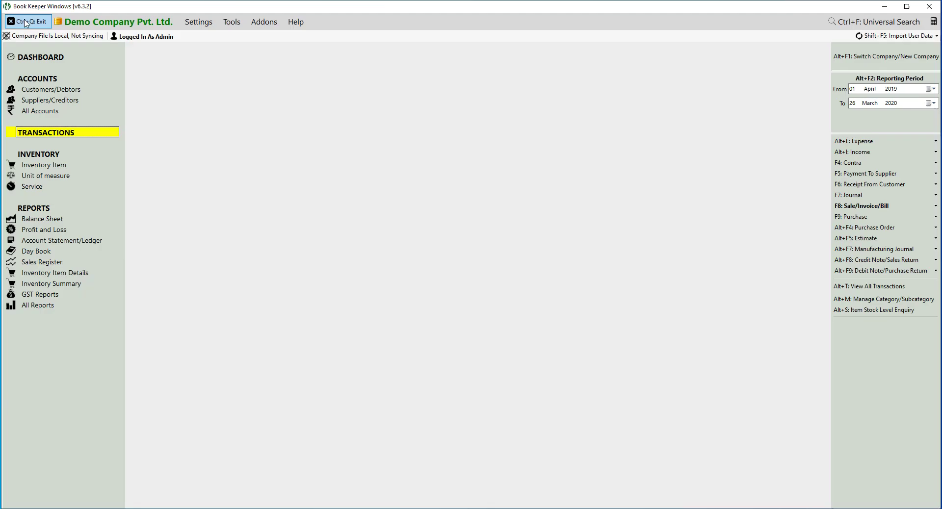
# Open the inventory item list to check the stock, and start a new manufacturing journal
pyautogui.click(48, 165)
pyautogui.click(49, 165)
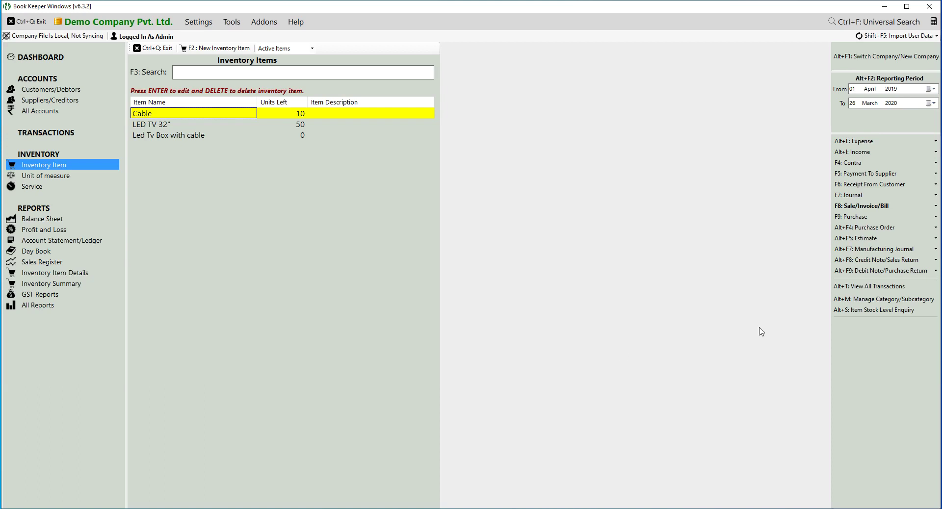
pyautogui.click(864, 251)
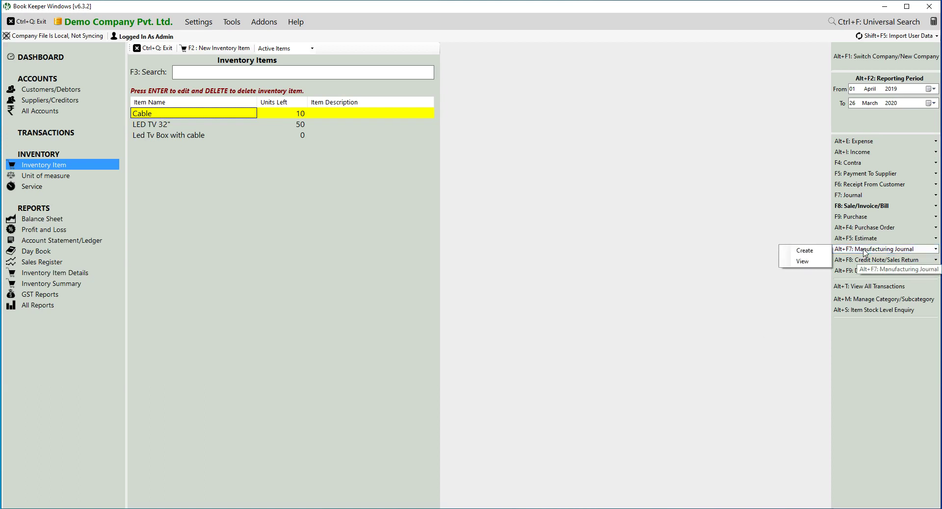
pyautogui.click(803, 253)
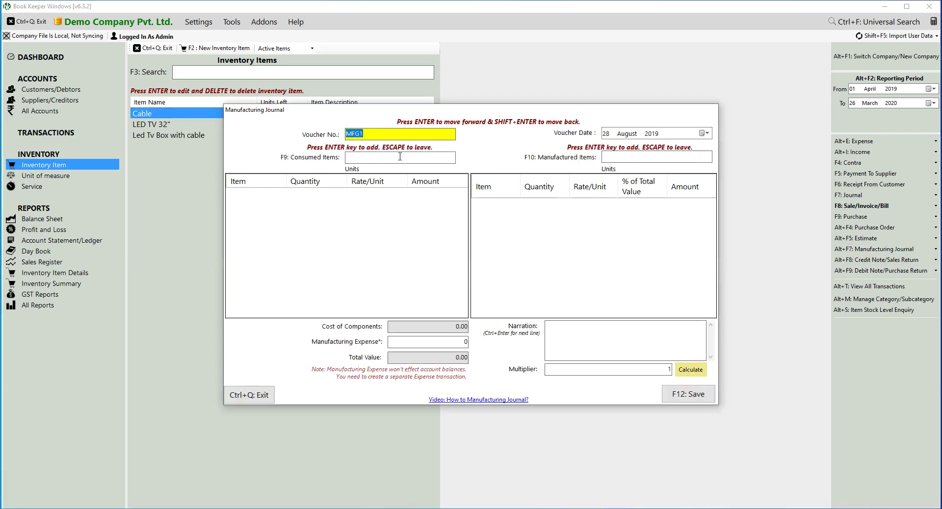
# Add LED TV 32" as a consumed item with a quantity of 1
pyautogui.click(400, 157)
pyautogui.write('L')
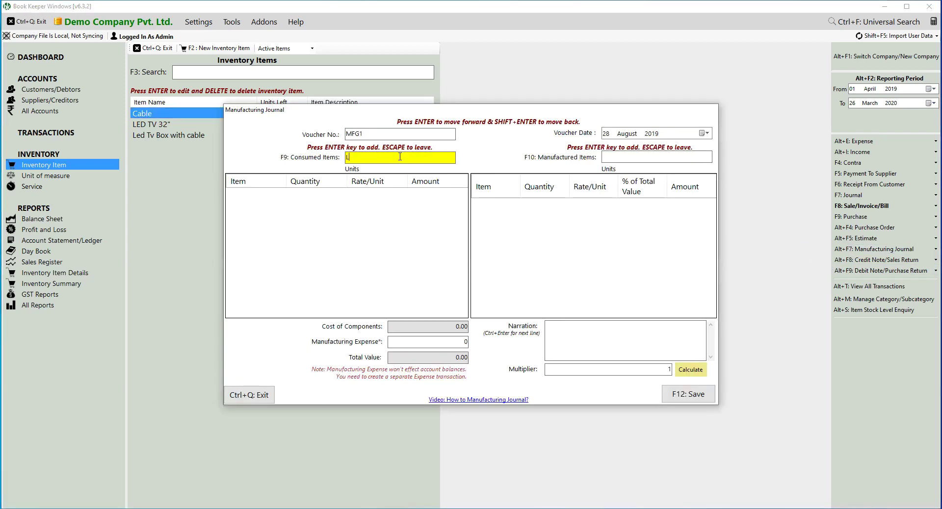
pyautogui.write('ED')
pyautogui.press('Return')
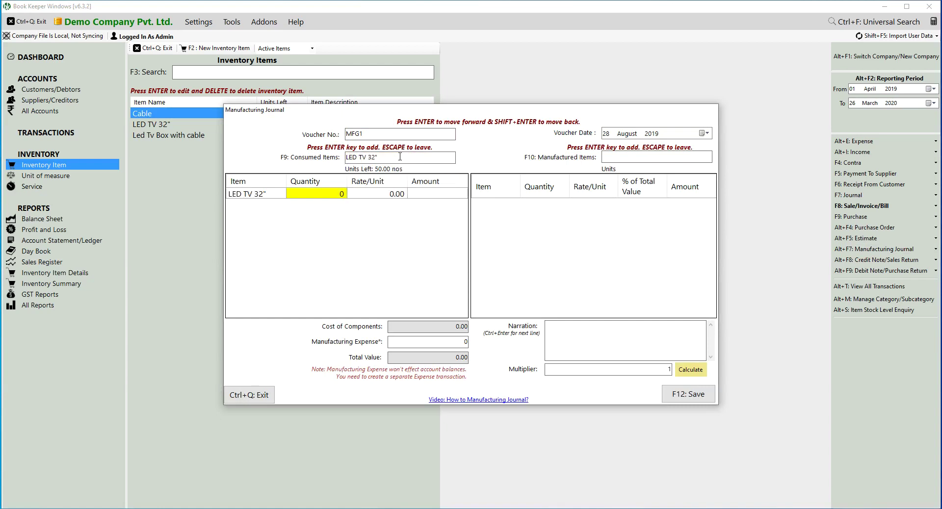
pyautogui.write('1')
# Add Cable as a second consumed item with a quantity of 1
pyautogui.doubleClick(400, 156)
pyautogui.press('BackSpace')
pyautogui.press('BackSpace')
pyautogui.press('BackSpace')
pyautogui.press('BackSpace')
pyautogui.press('BackSpace')
pyautogui.press('BackSpace')
pyautogui.press('BackSpace')
pyautogui.press('BackSpace')
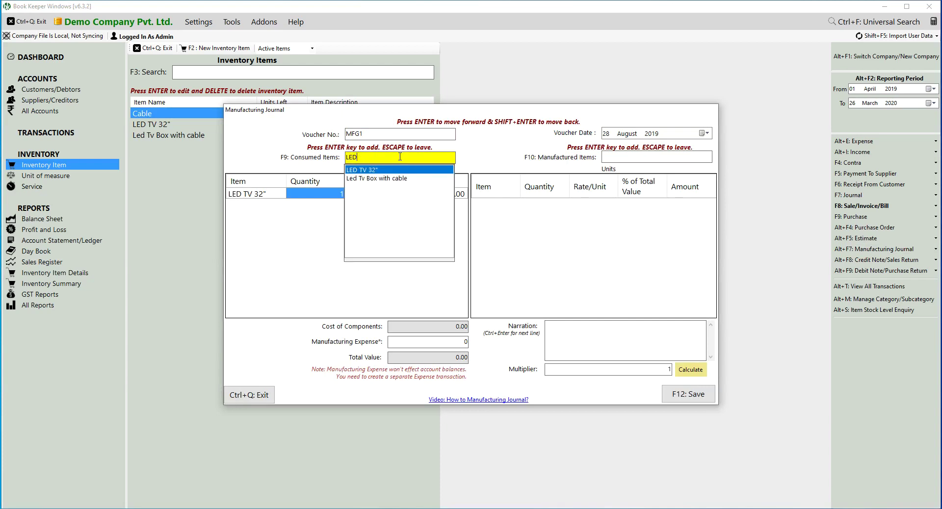
pyautogui.press('Return')
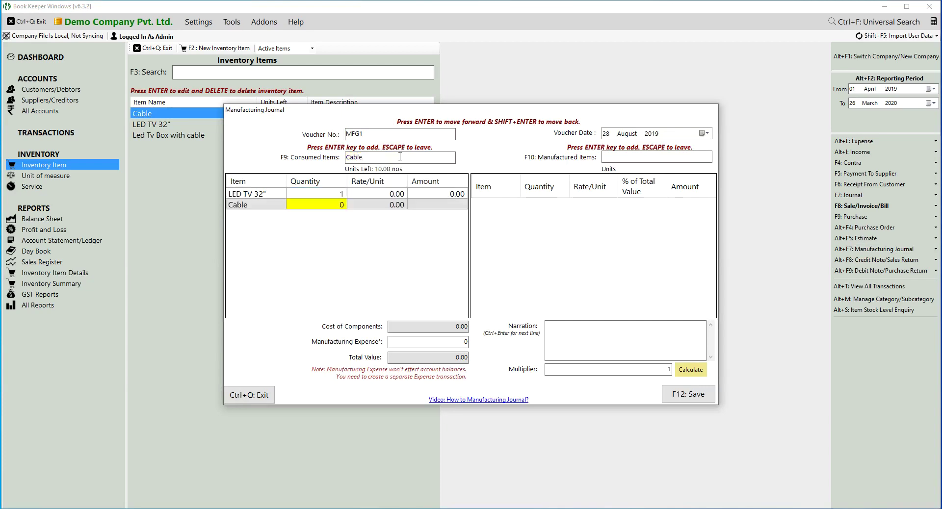
pyautogui.press('Return')
# Set the consumed items' unit rates to 20000 for LED TV 32" and 1500 for Cable
pyautogui.click(395, 197)
pyautogui.write('20000')
pyautogui.press('Return')
pyautogui.write('1500')
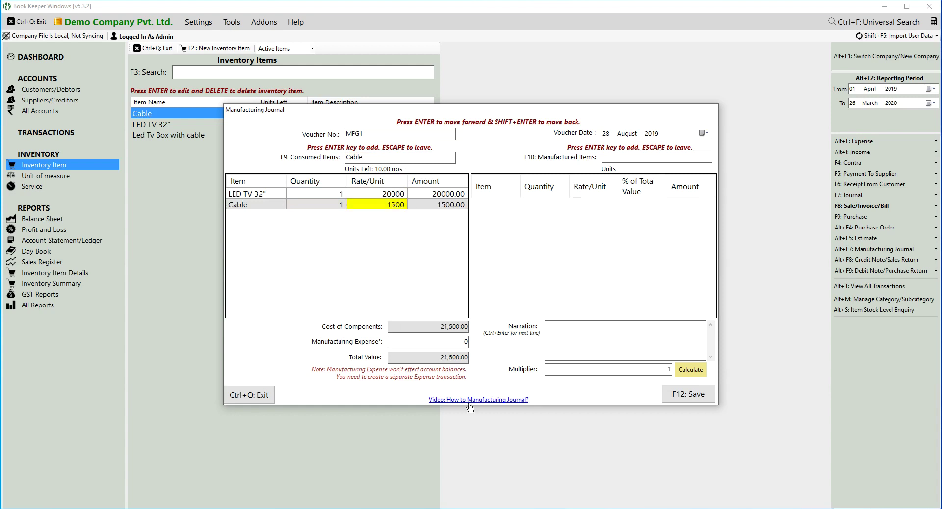
# Add Led Tv Box with cable as the manufactured item with a quantity of 1 and save the journal
pyautogui.click(630, 158)
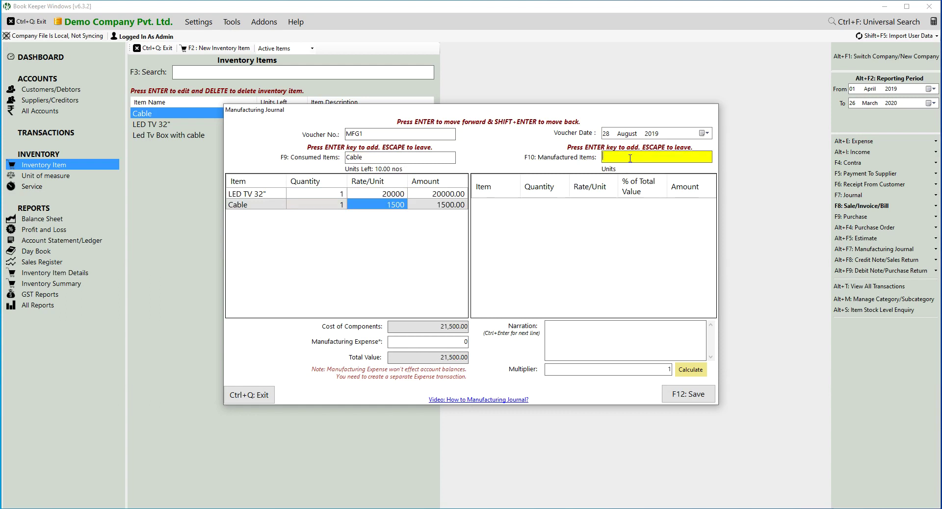
pyautogui.write('led')
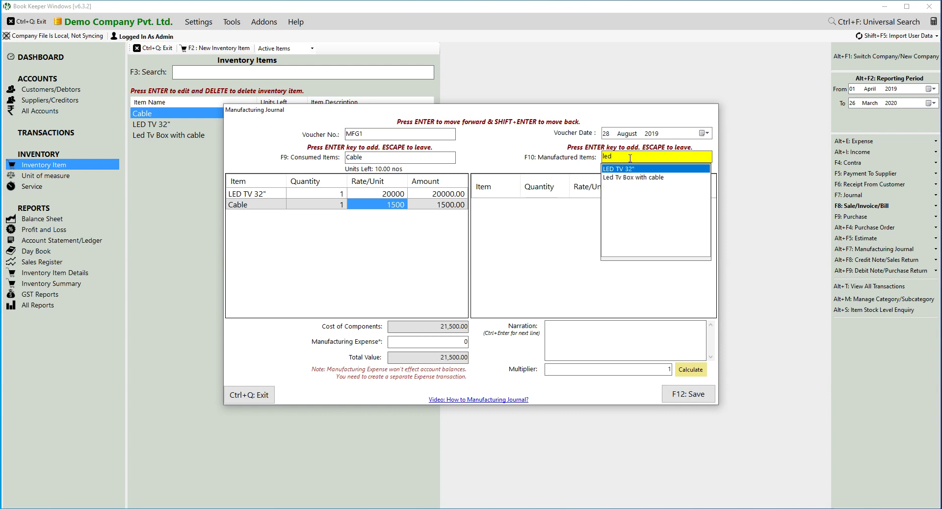
pyautogui.press('Return')
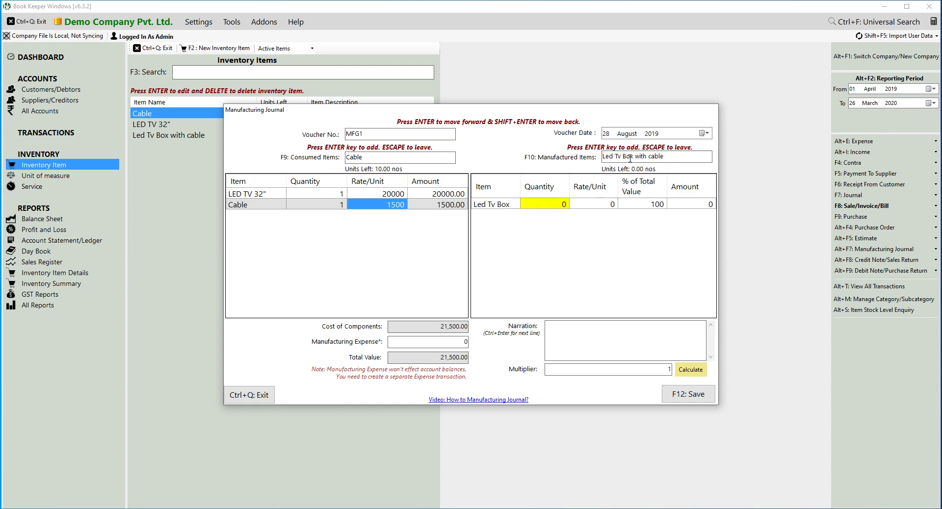
pyautogui.write('1')
pyautogui.click(671, 400)
pyautogui.press('Return')
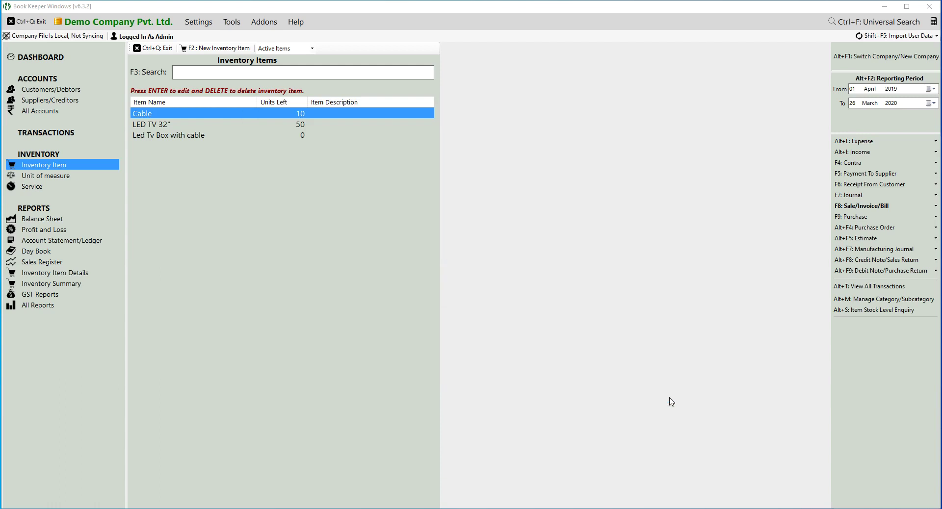
# Reload the inventory item list to check the units left of each item
pyautogui.hotkey('ctrl', 'q')
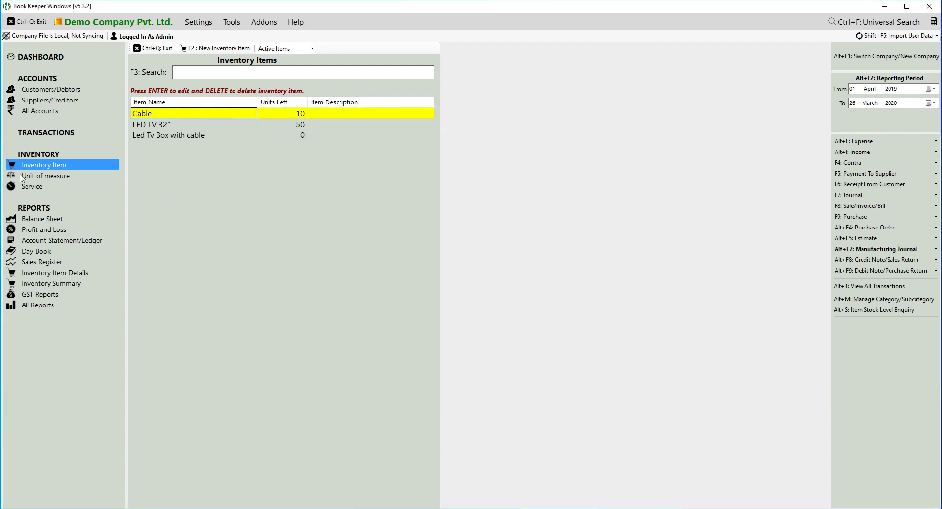
pyautogui.click(45, 175)
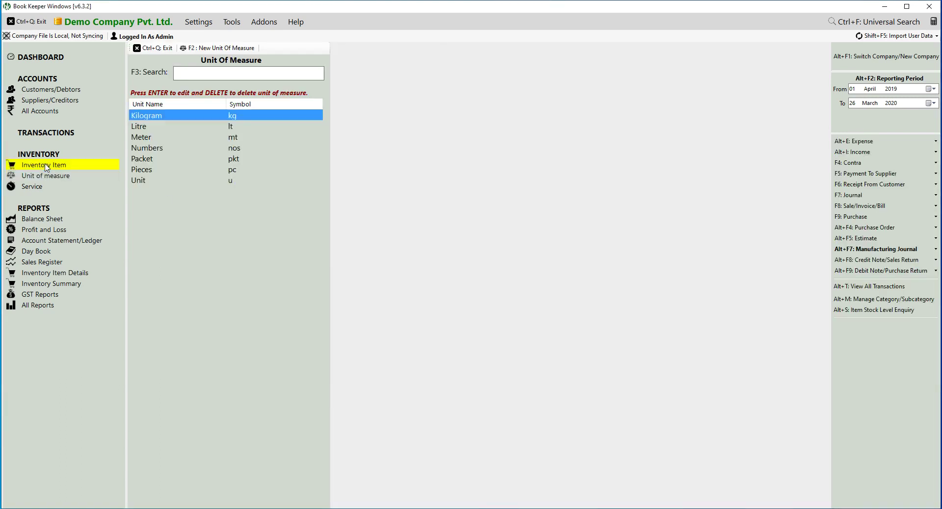
pyautogui.click(45, 165)
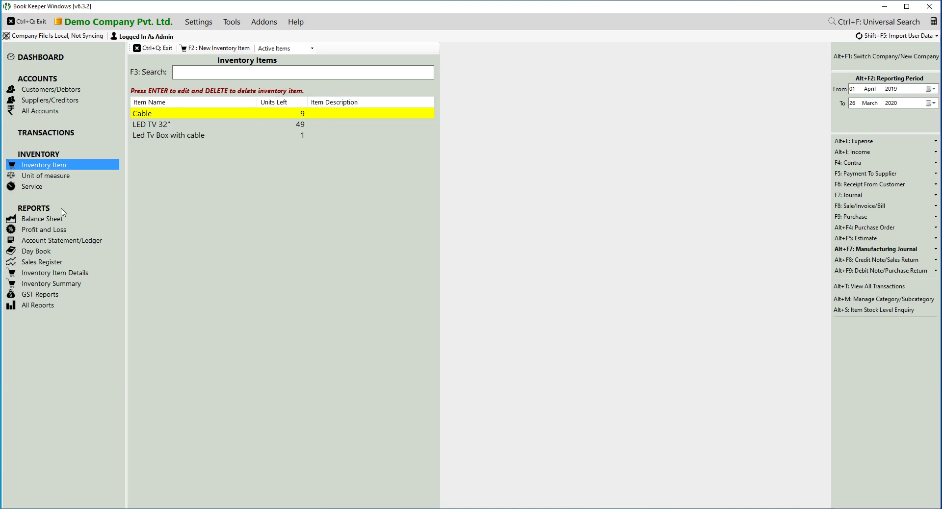
# Create a duplicate of manufacturing voucher MFG1 from the existing manufacturing journals and save it
pyautogui.click(858, 250)
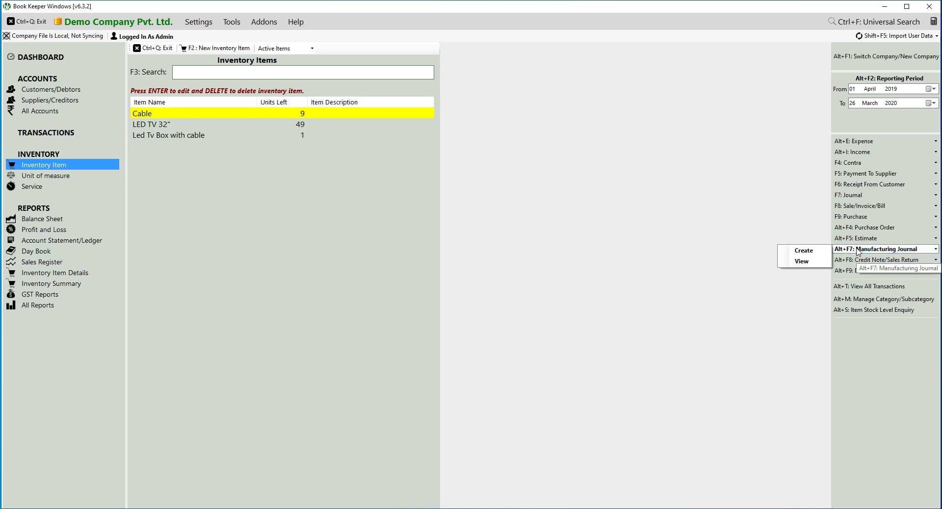
pyautogui.click(800, 261)
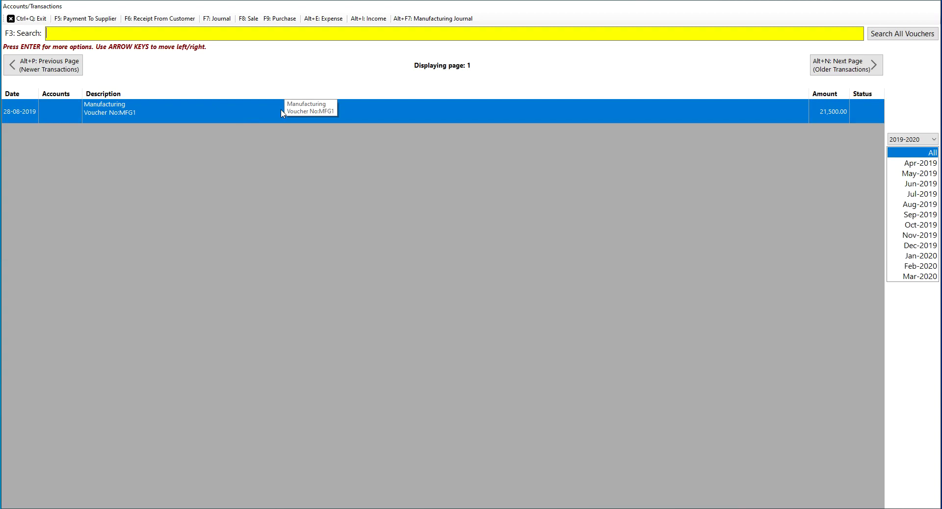
pyautogui.rightClick(254, 108)
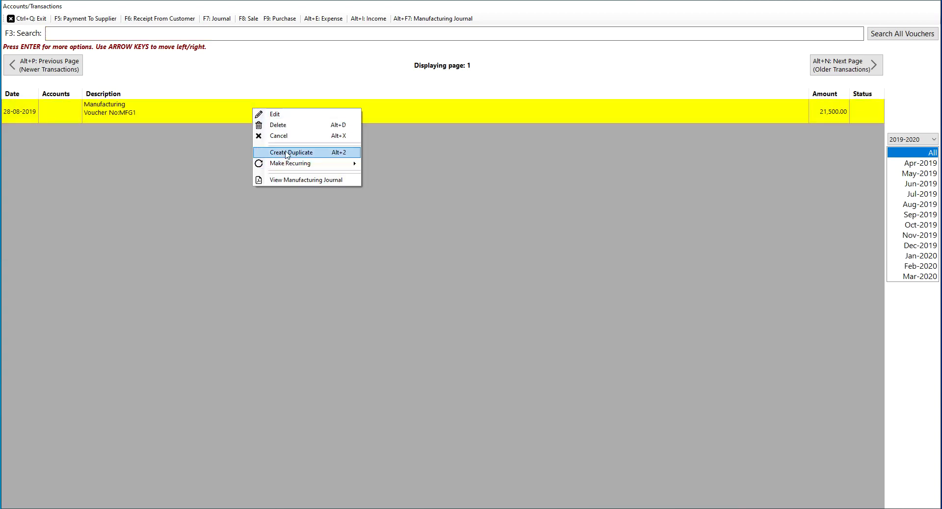
pyautogui.click(287, 153)
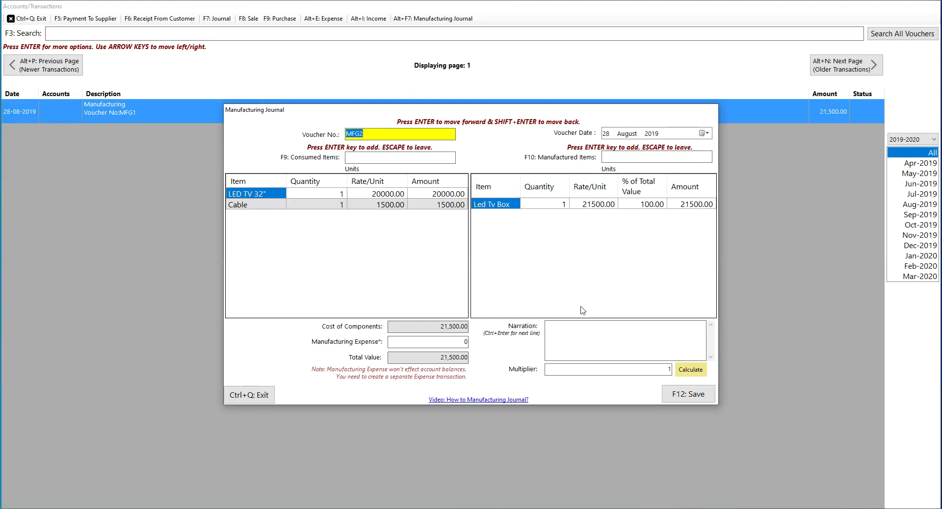
pyautogui.click(671, 394)
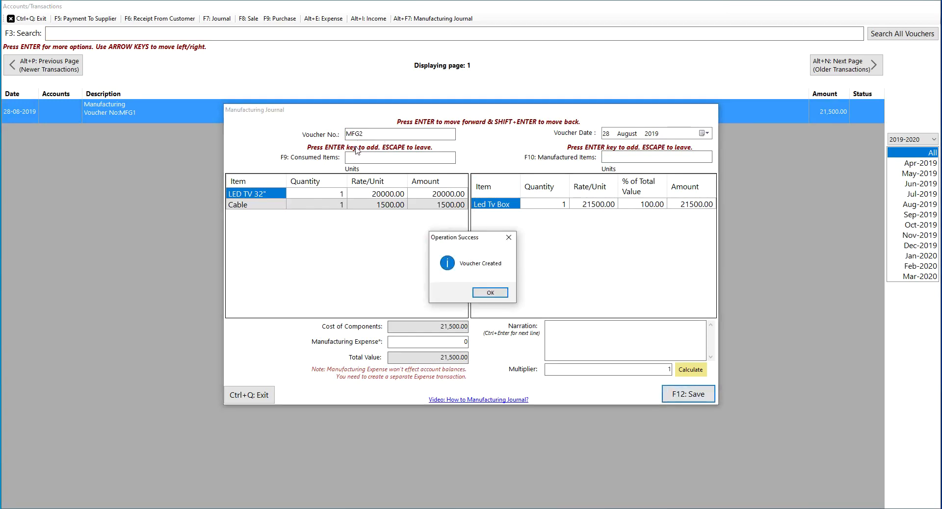
pyautogui.click(490, 293)
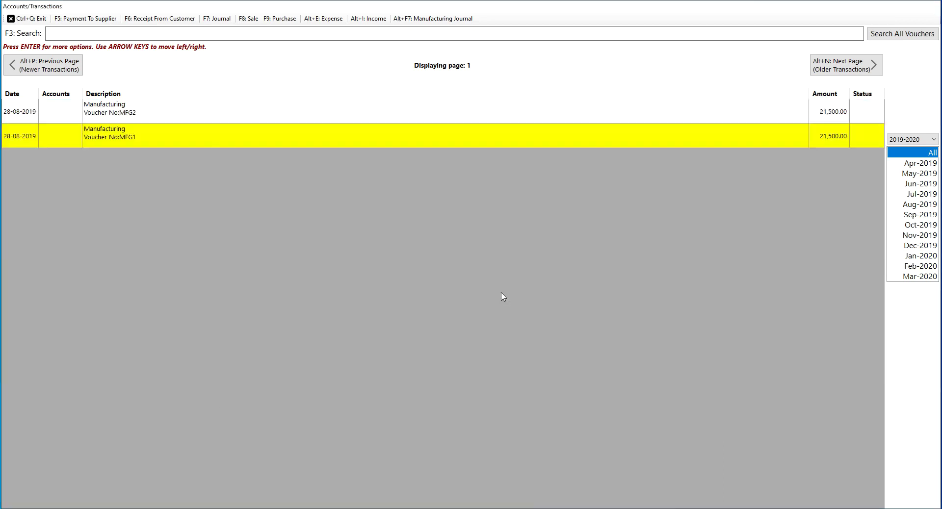
# Return to the inventory item list and refresh it to check stock after the duplicate voucher
pyautogui.hotkey('ctrl', 'q')
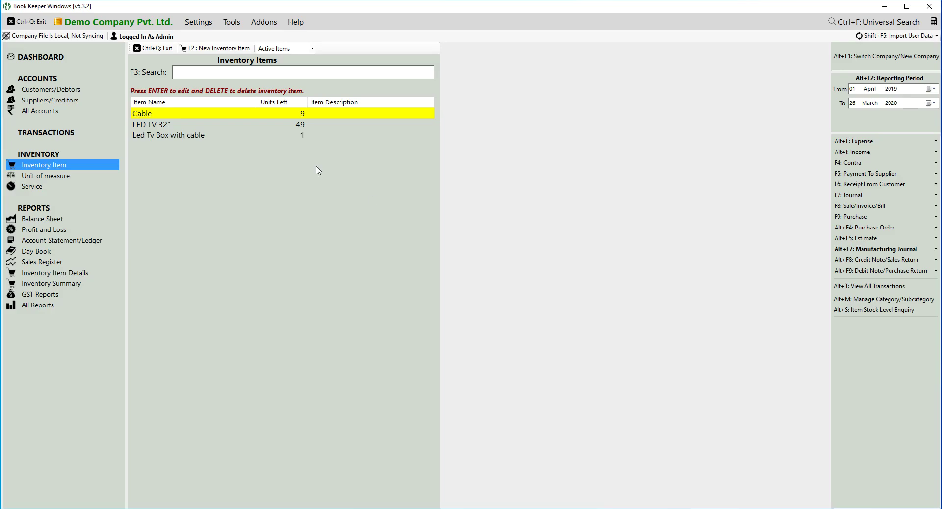
pyautogui.click(47, 167)
# Open the existing manufacturing journals and start a duplicate of voucher MFG2
pyautogui.click(871, 252)
pyautogui.click(812, 260)
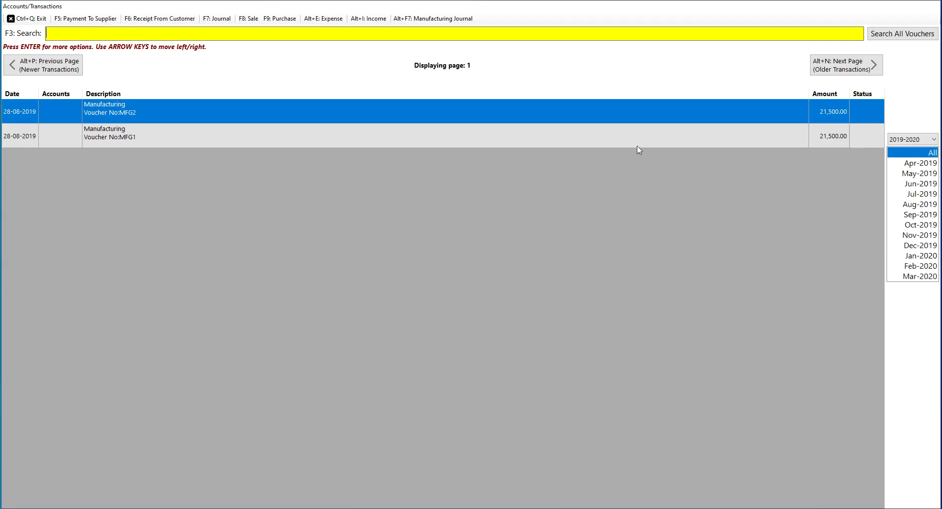
pyautogui.rightClick(558, 110)
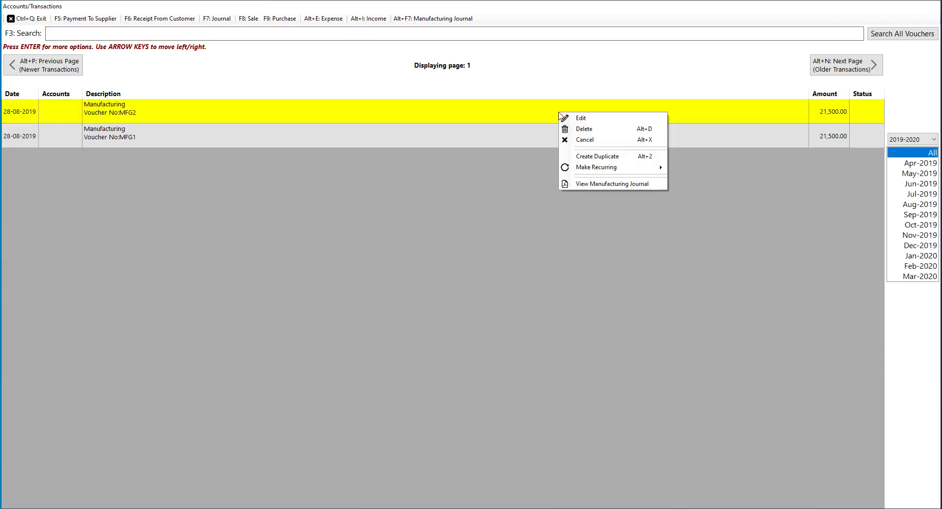
pyautogui.click(580, 156)
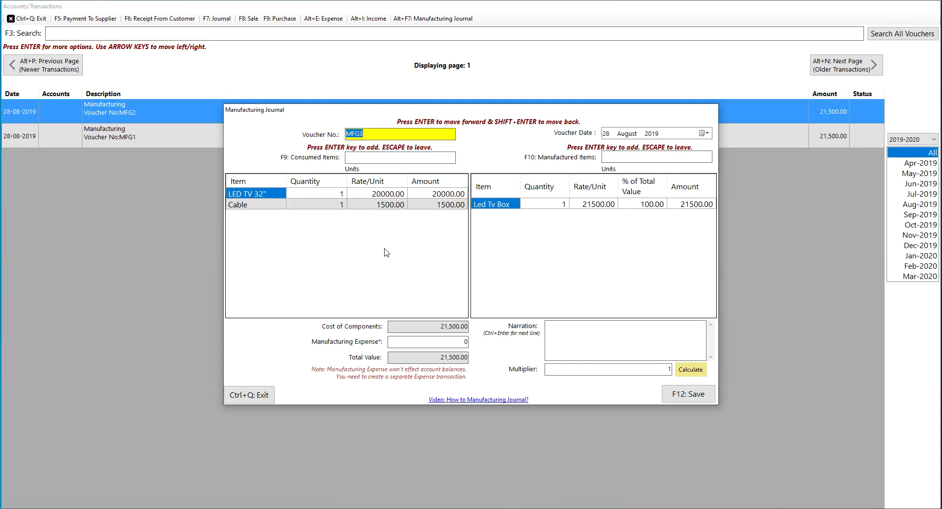
# Set the duplicate journal's multiplier to 10 and recalculate the consumed and manufactured quantities
pyautogui.click(461, 342)
pyautogui.click(599, 371)
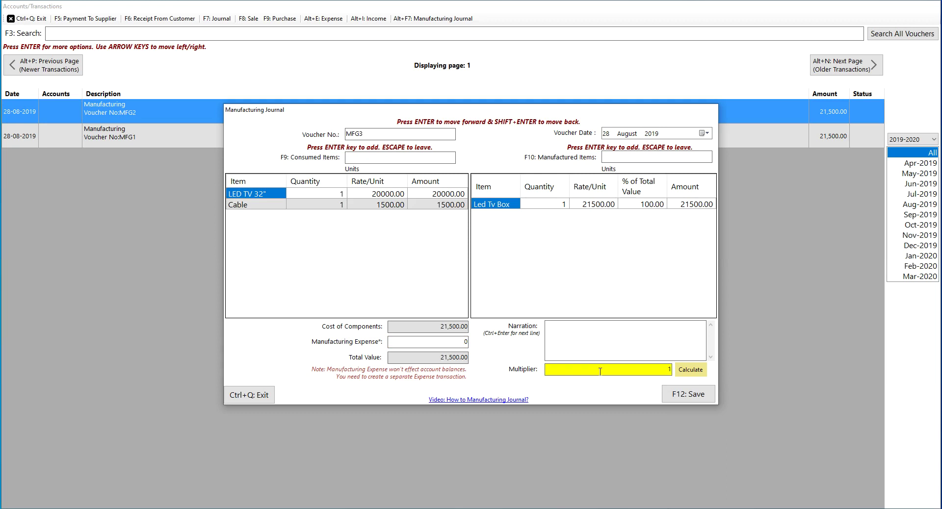
pyautogui.write('0')
pyautogui.click(697, 372)
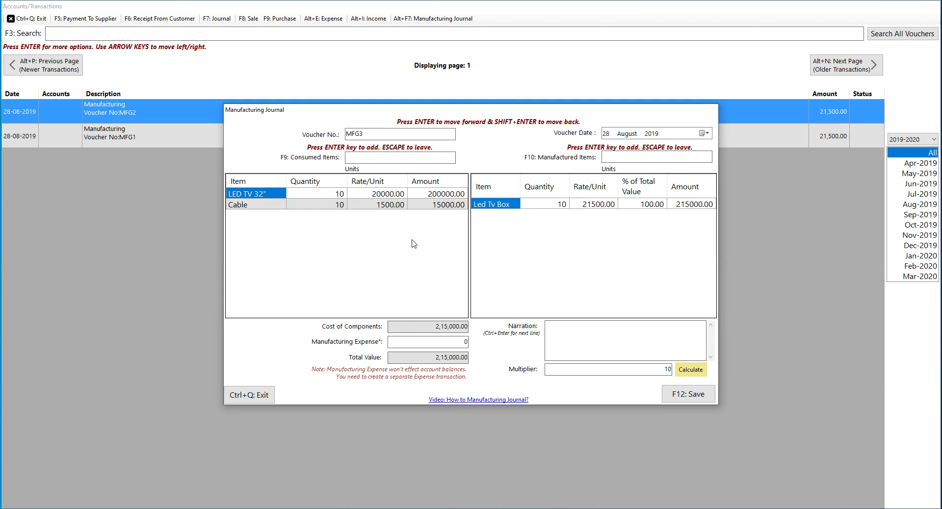
# Recalculate the duplicate journal with a multiplier of 5, and exit it and the voucher list without saving
pyautogui.click(647, 369)
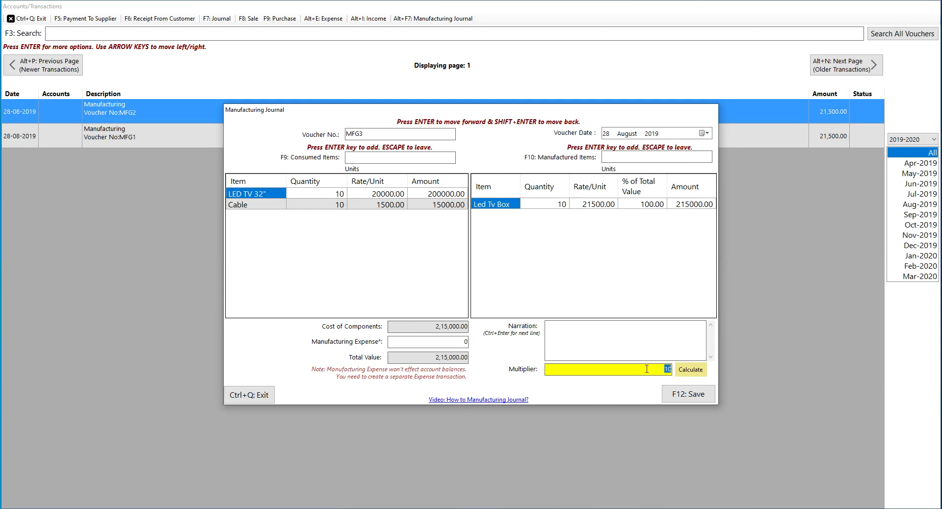
pyautogui.write('5')
pyautogui.click(703, 374)
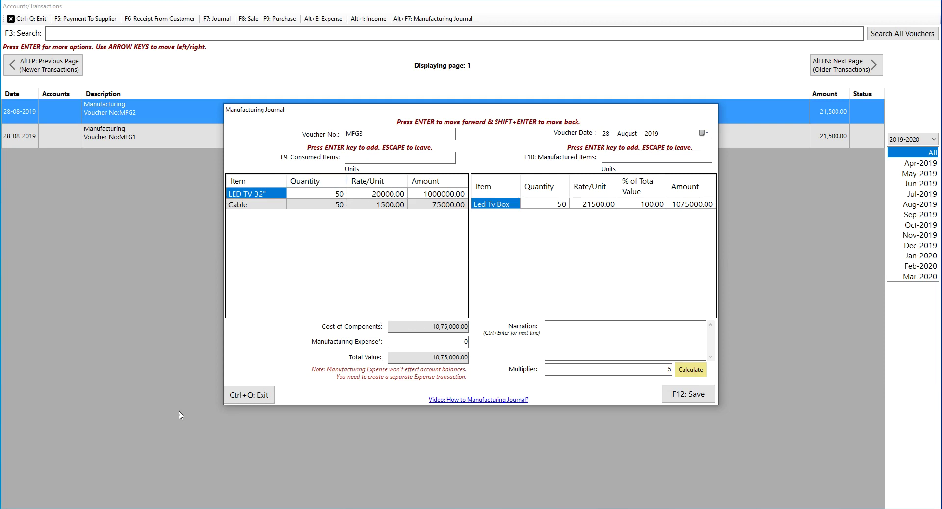
pyautogui.click(250, 395)
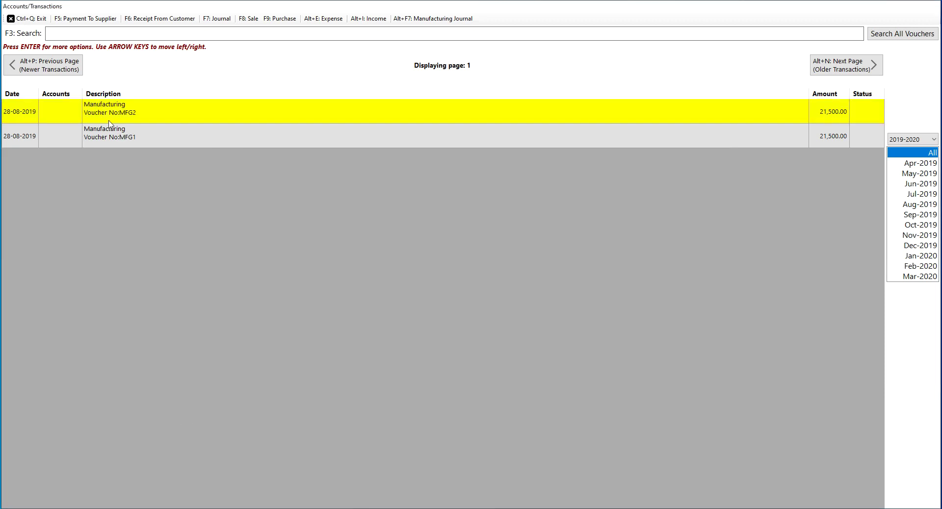
pyautogui.click(27, 19)
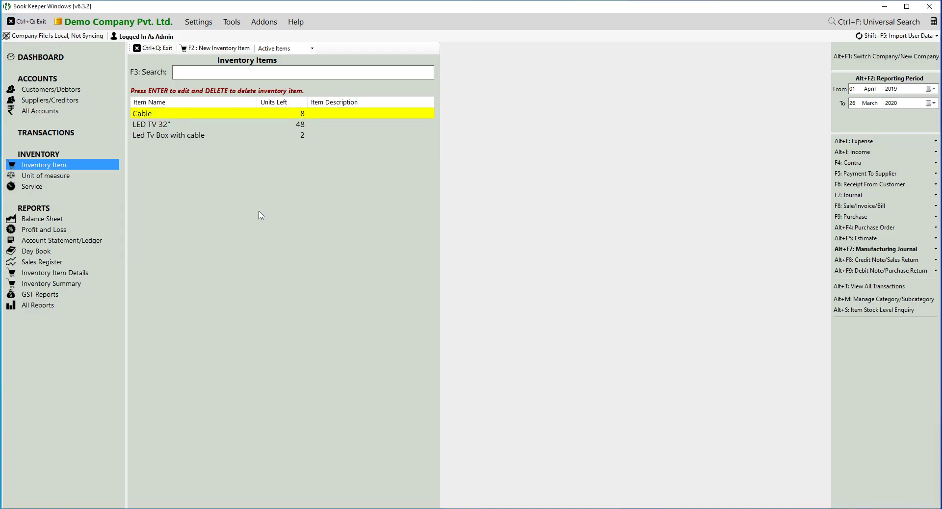